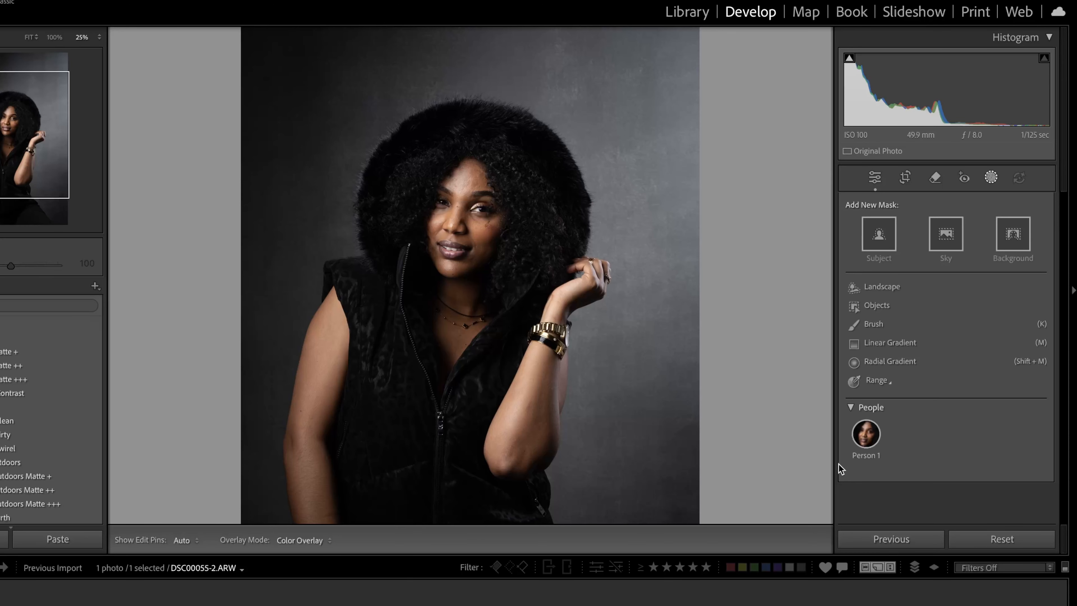
- Create one mask for Person 1 covering only the facial skin and body skin, with Entire Person excluded
mouse_move(863, 436)
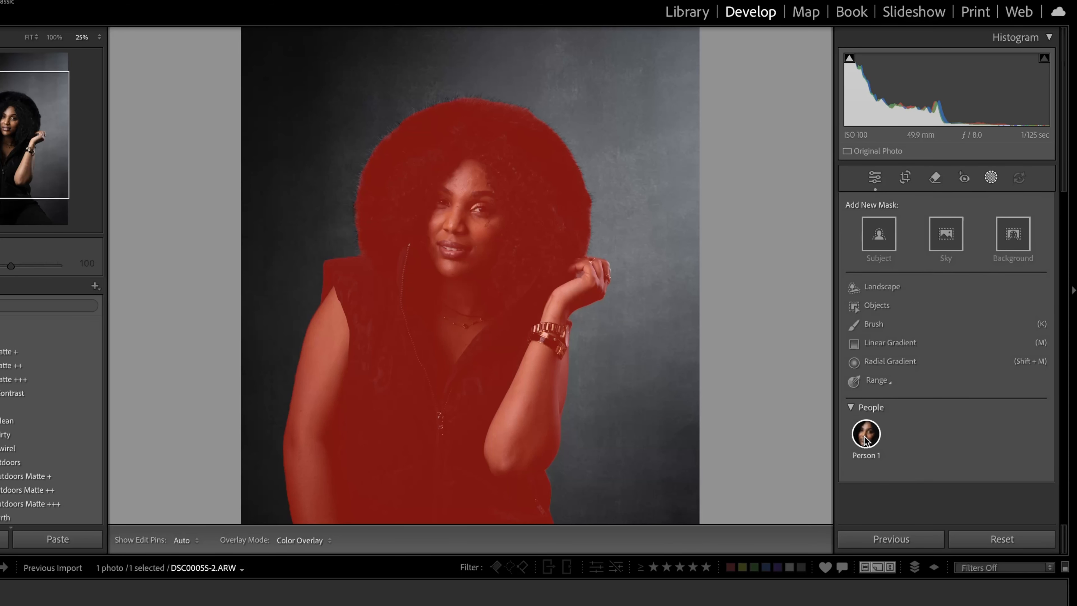
left_click(865, 439)
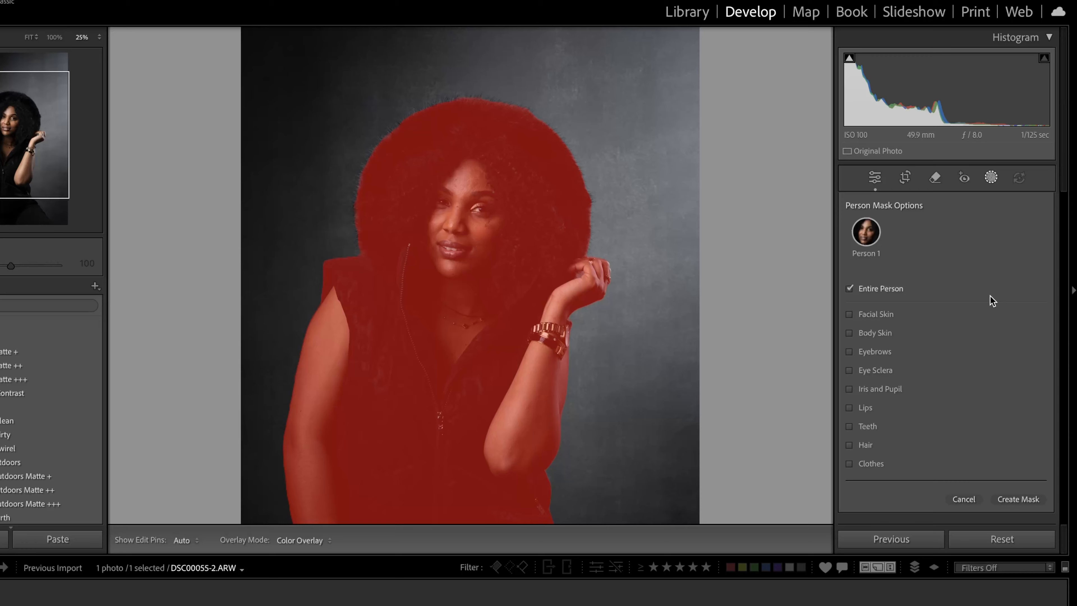
left_click(852, 288)
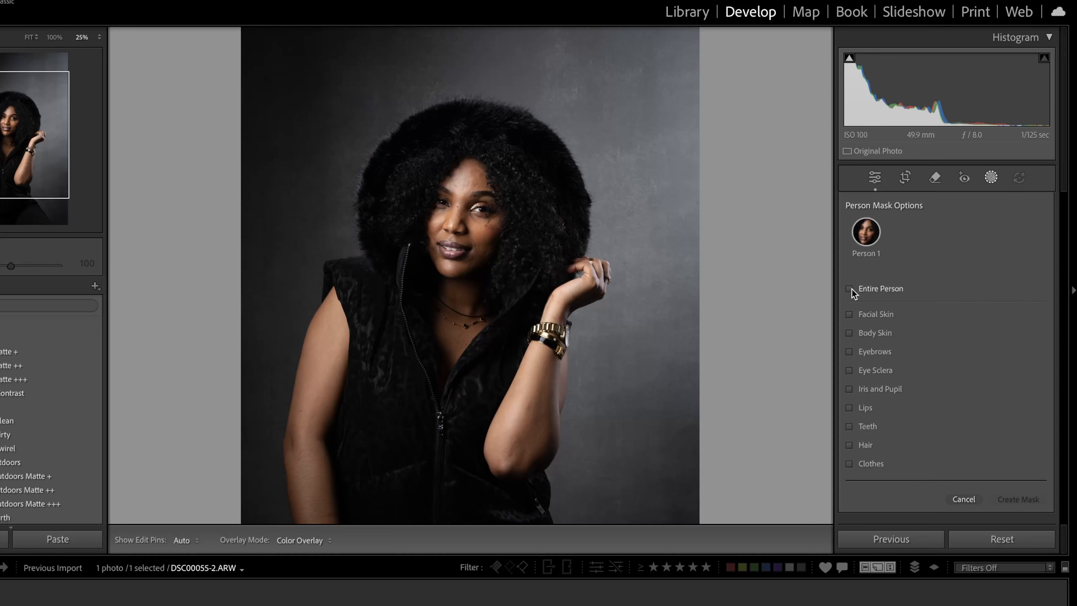
left_click(849, 314)
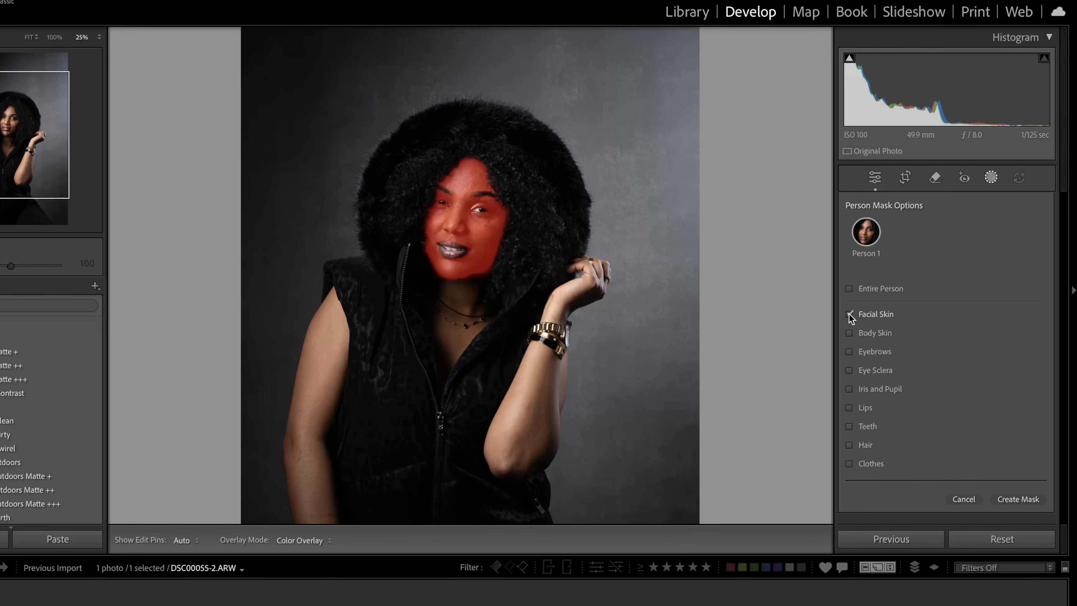
left_click(849, 333)
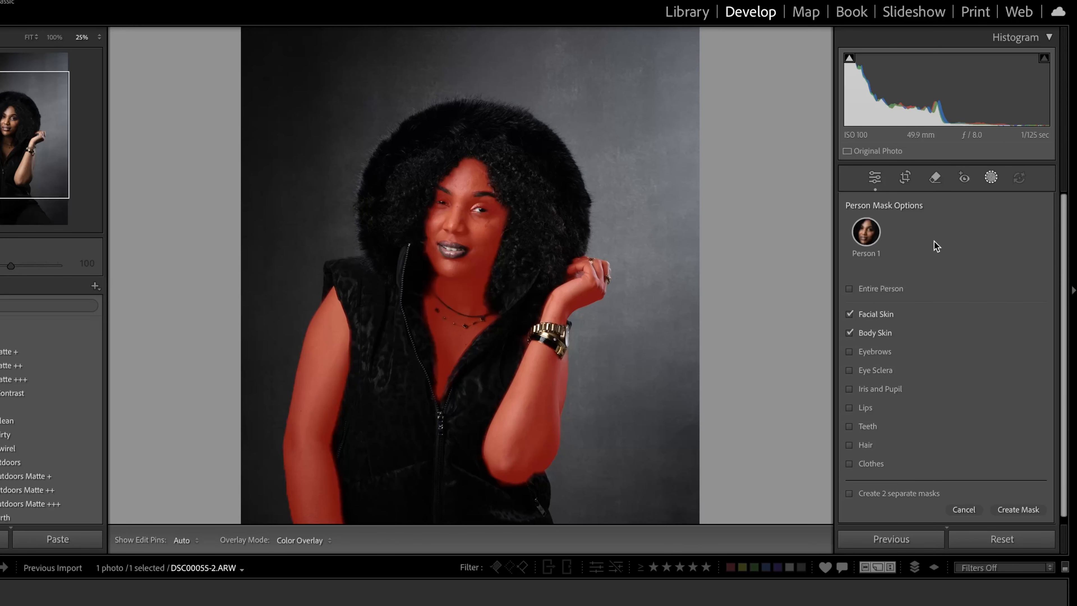
left_click(848, 332)
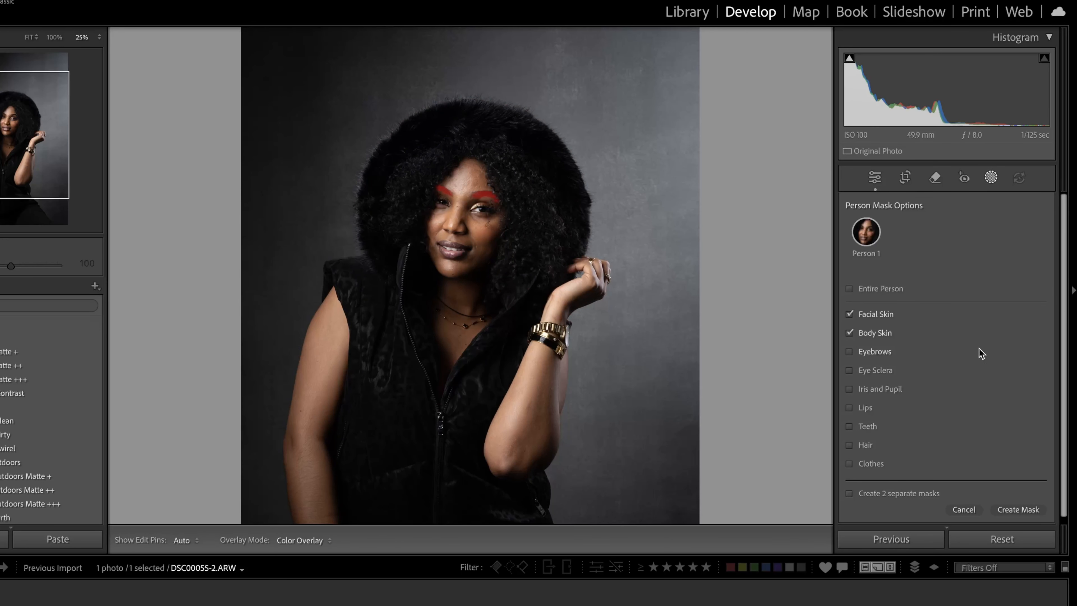
left_click(1026, 510)
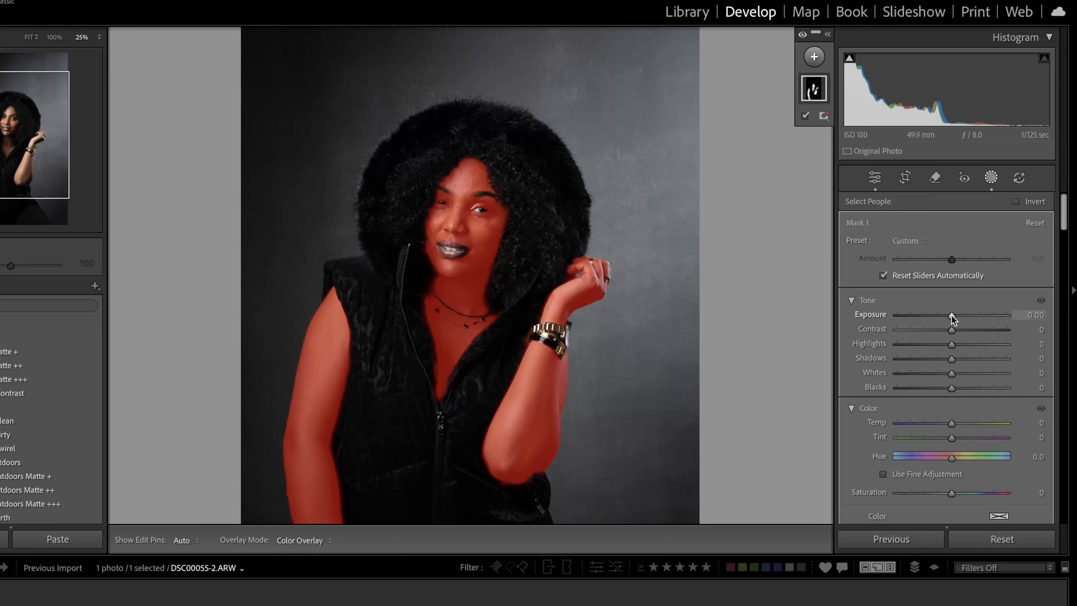
- Set the skin mask's exposure to 0.18
scroll(952, 316, "down", 10)
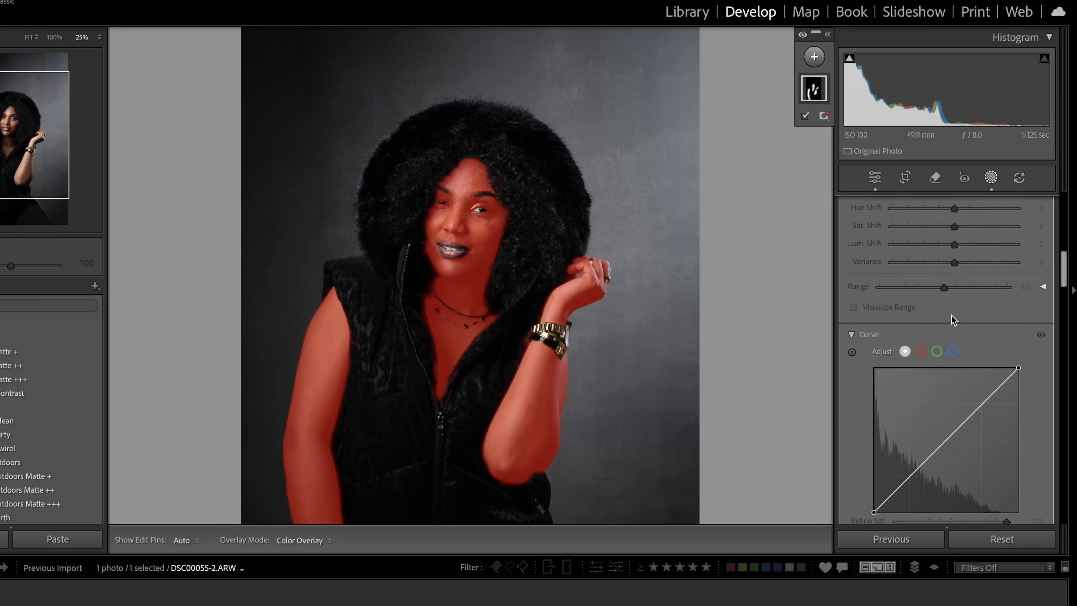
scroll(951, 315, "up", 10)
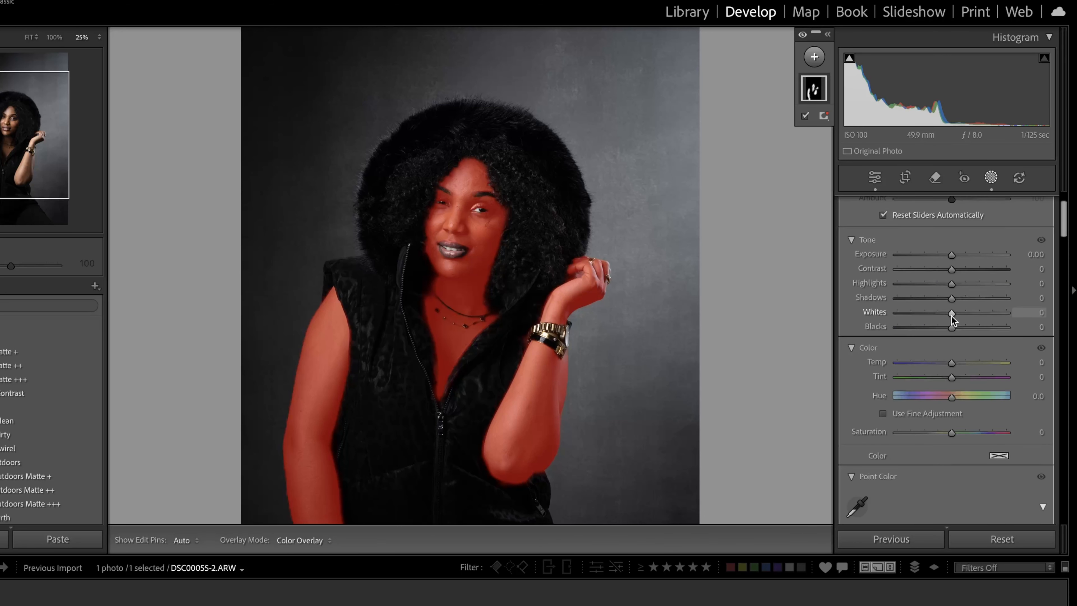
left_click_drag(951, 255, 951, 254)
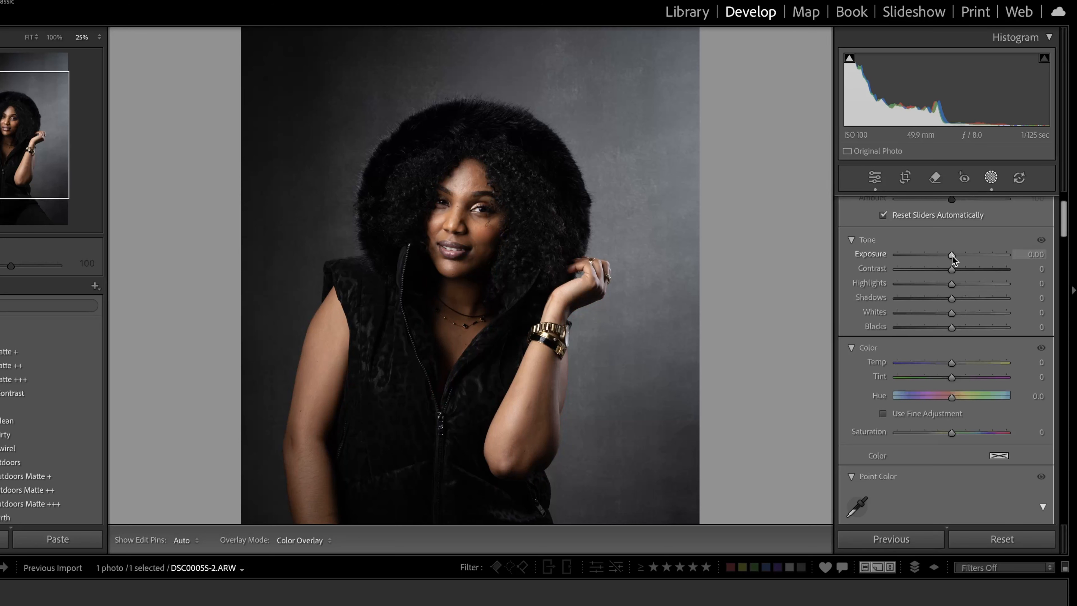
left_click_drag(952, 256, 954, 258)
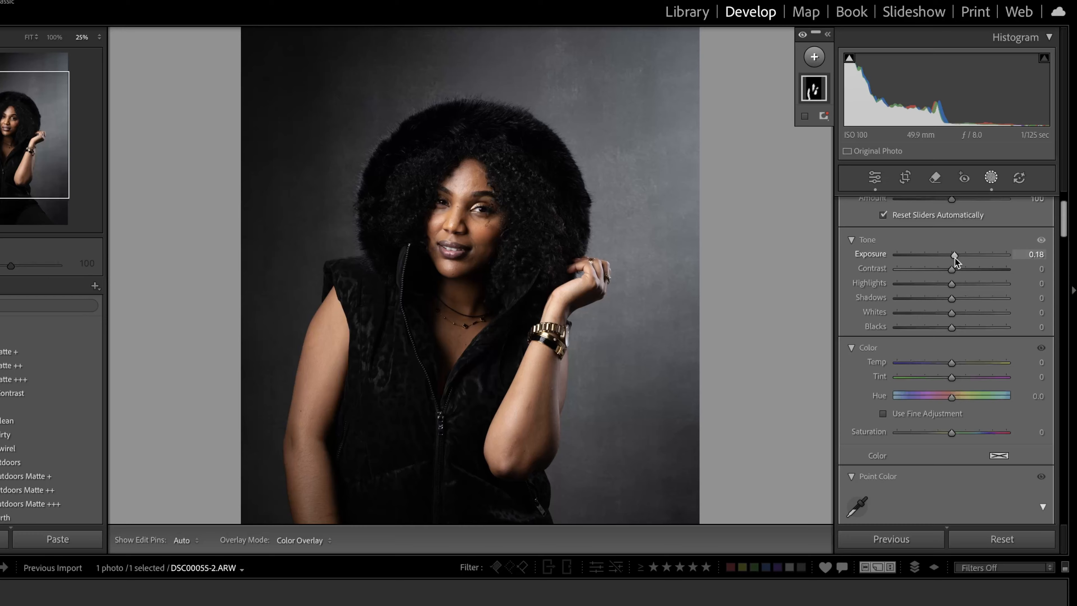
- Lower the skin mask's saturation to -12
scroll(944, 312, "down", 3)
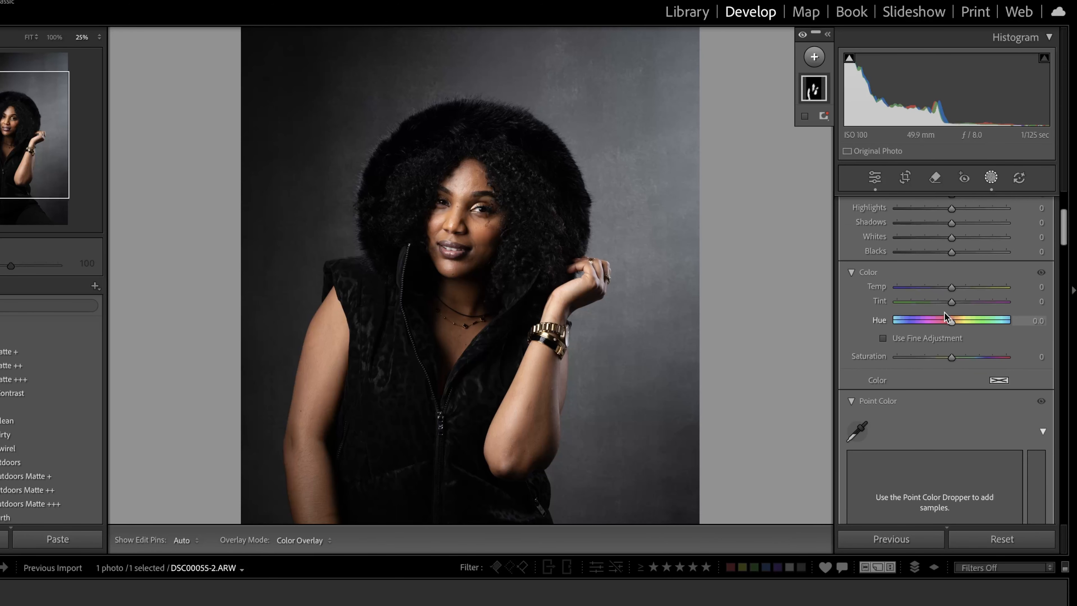
scroll(965, 254, "up", 2)
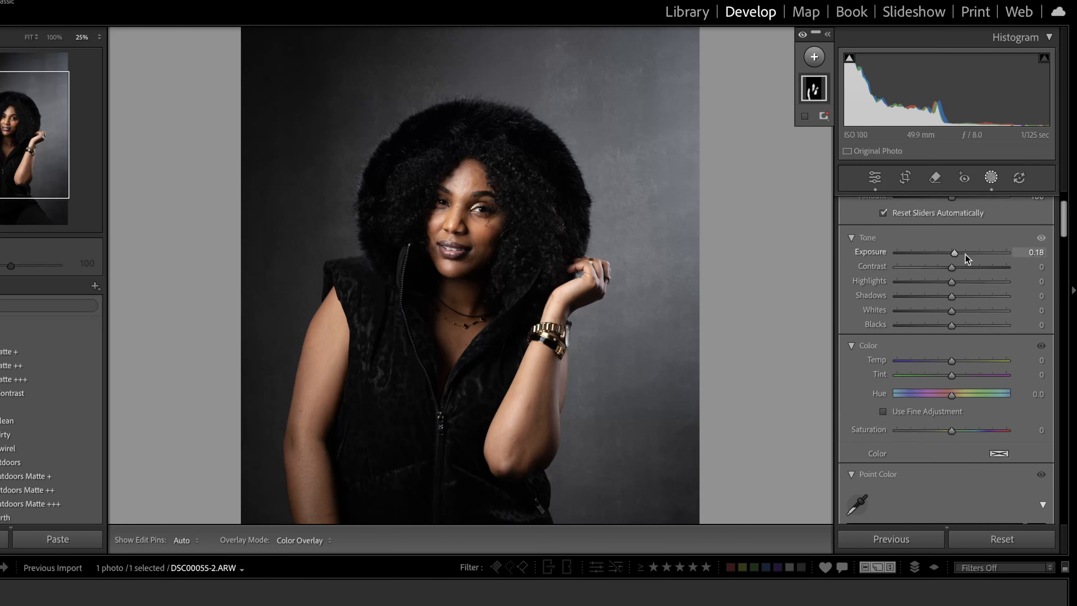
scroll(965, 254, "down", 1)
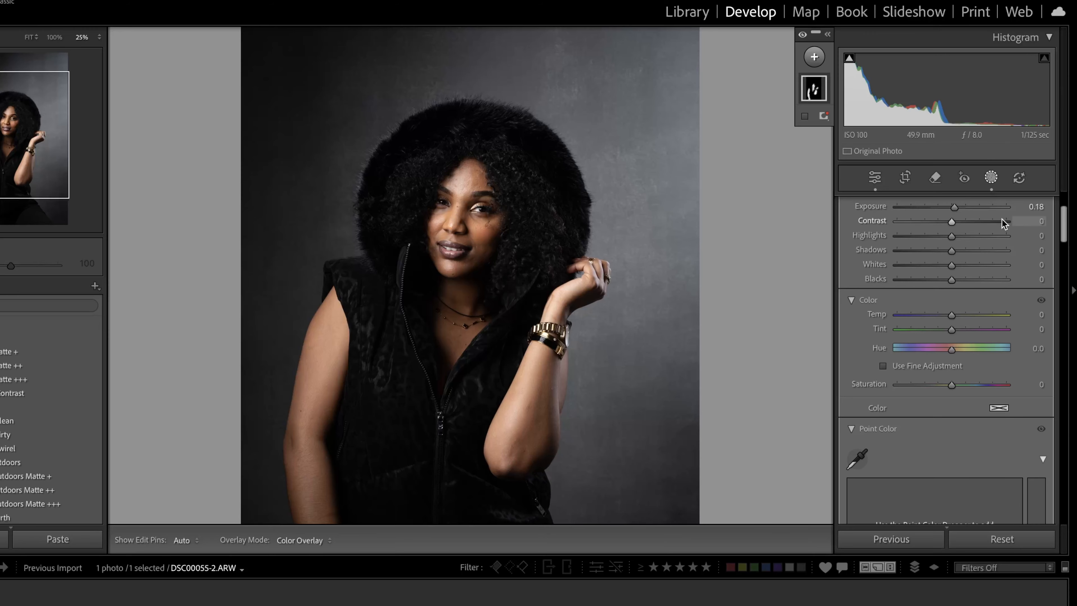
scroll(959, 302, "up", 3)
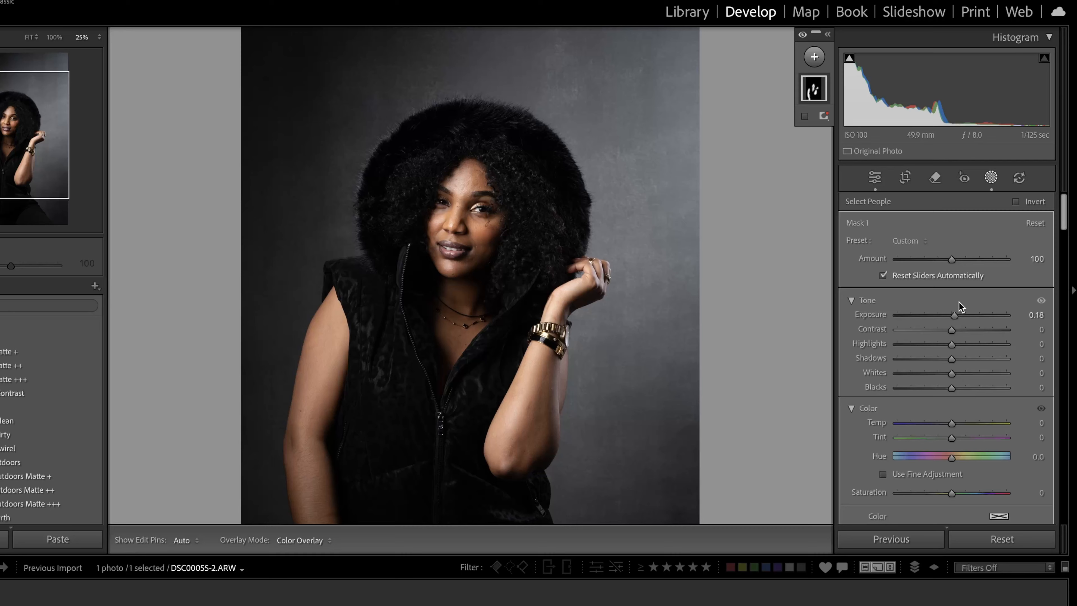
scroll(947, 395, "down", 2)
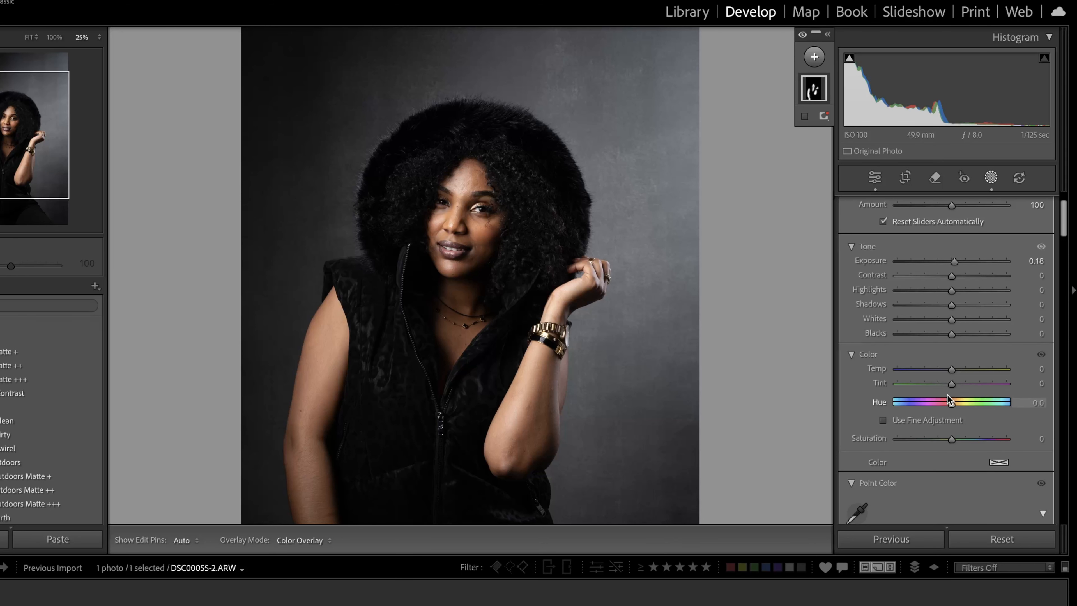
scroll(946, 399, "down", 3)
scroll(947, 399, "up", 4)
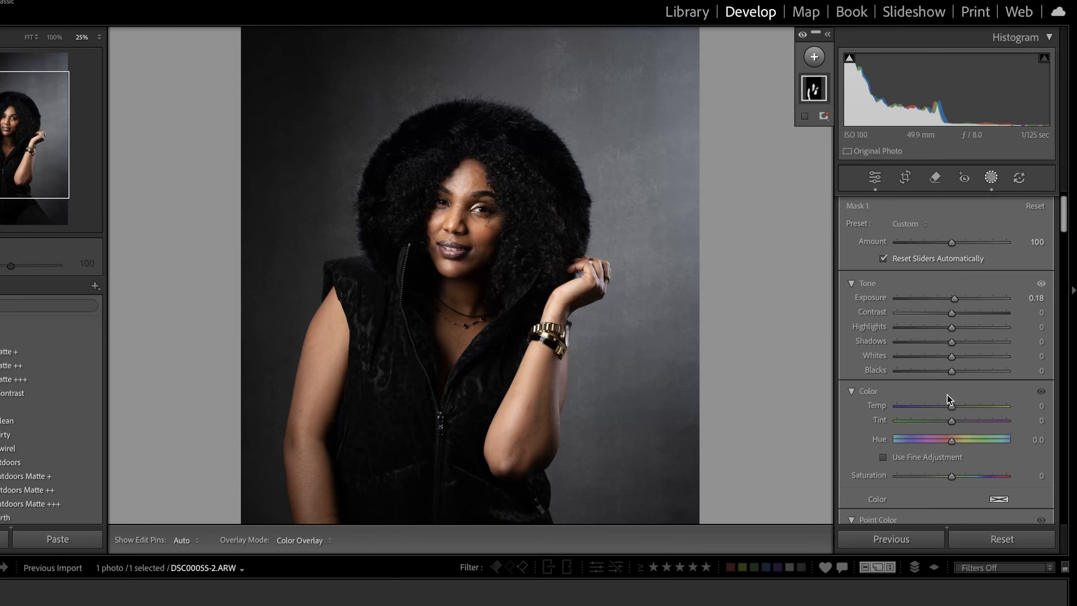
scroll(947, 395, "down", 2)
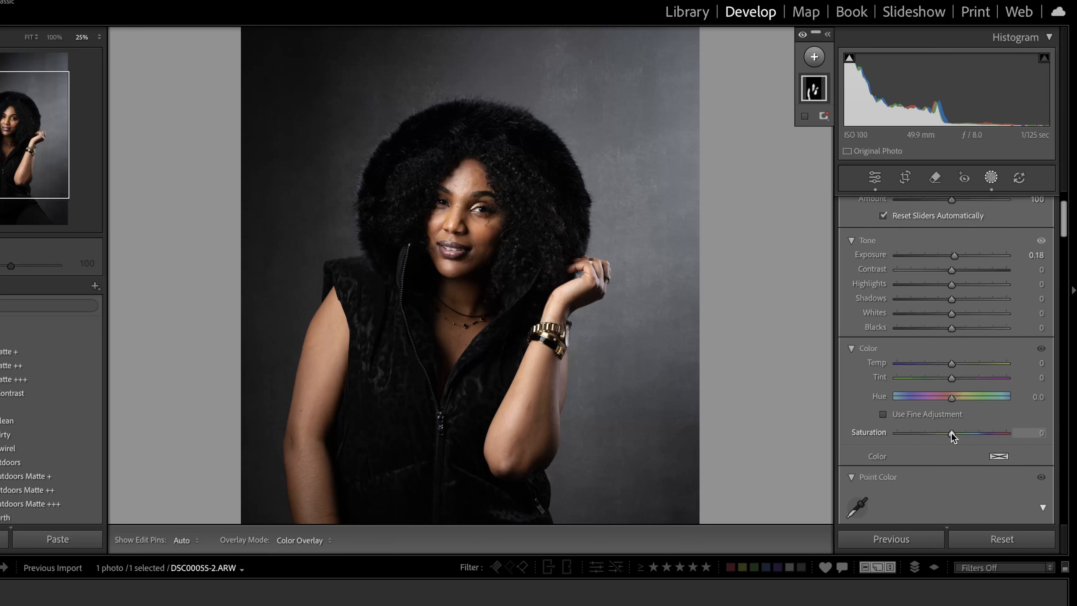
left_click_drag(952, 434, 946, 434)
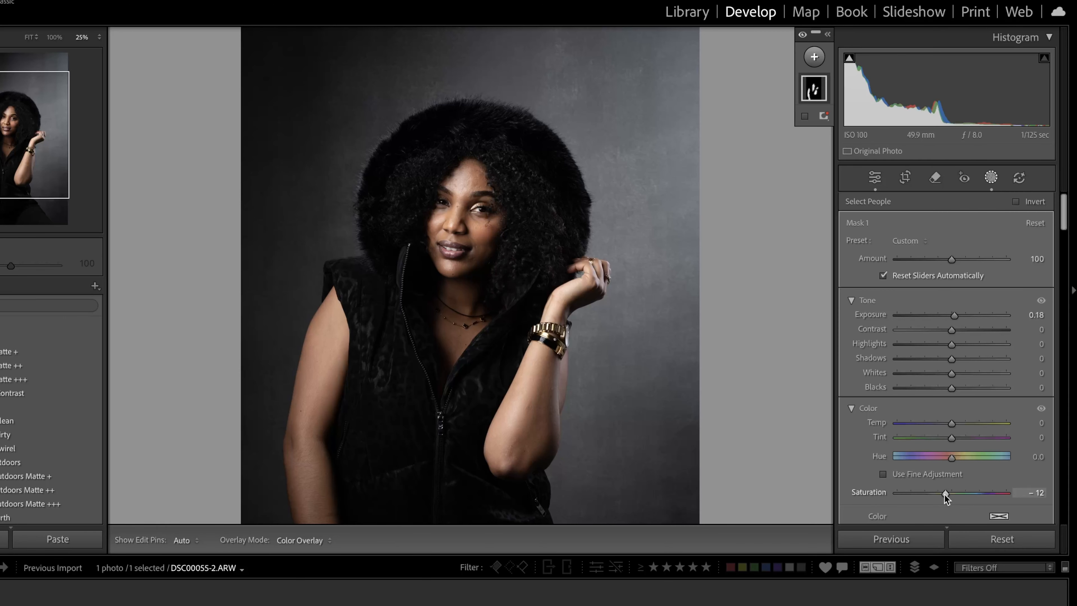
- Look over the skin mask's remaining adjustments down to Detail and close mask editing
scroll(951, 365, "down", 4)
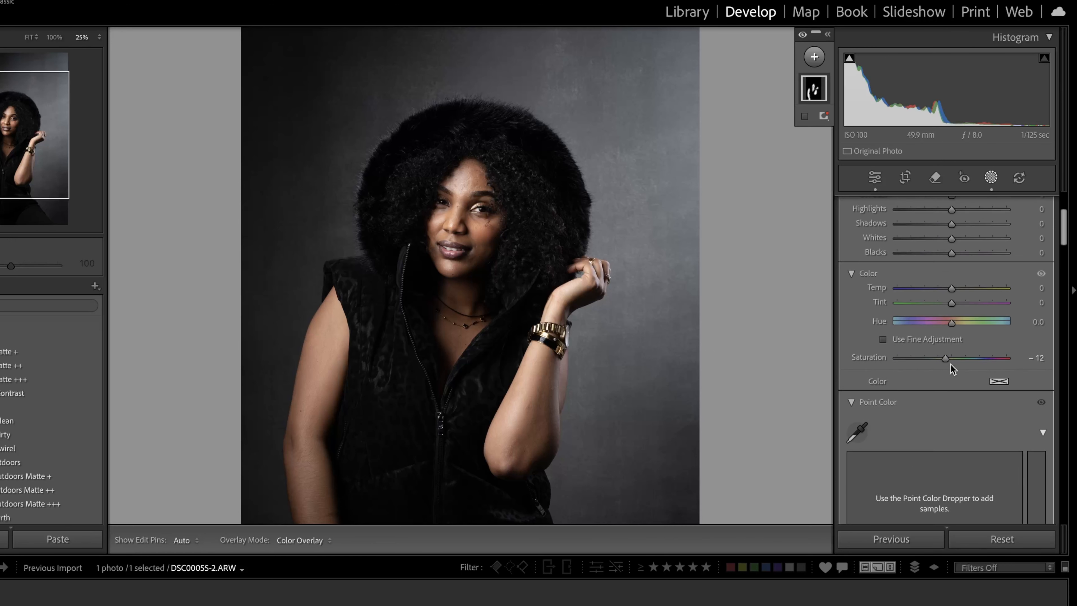
scroll(951, 364, "up", 3)
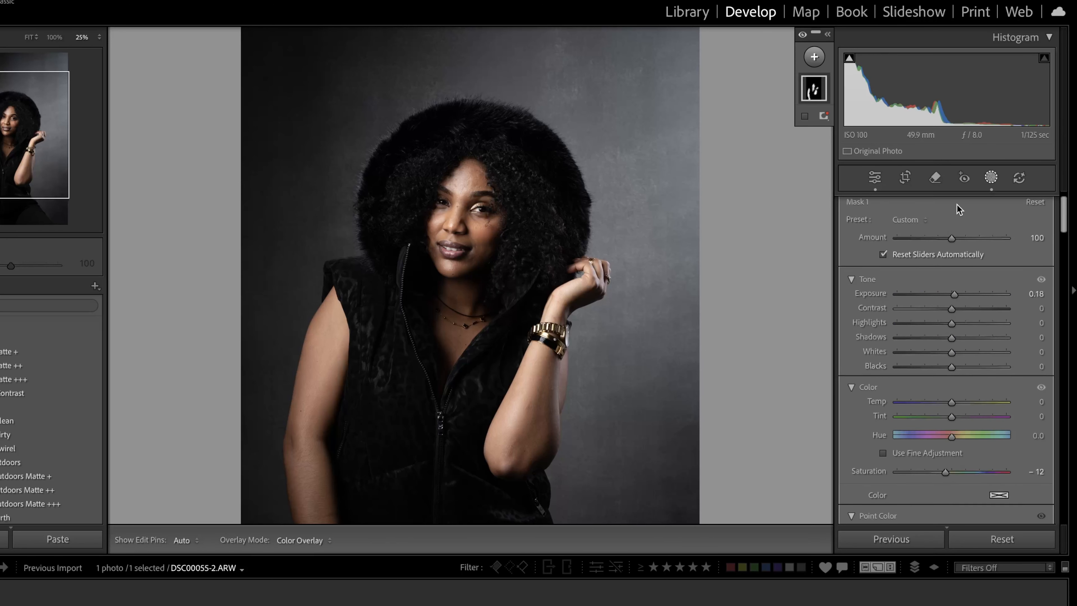
scroll(930, 351, "down", 5)
scroll(930, 355, "down", 10)
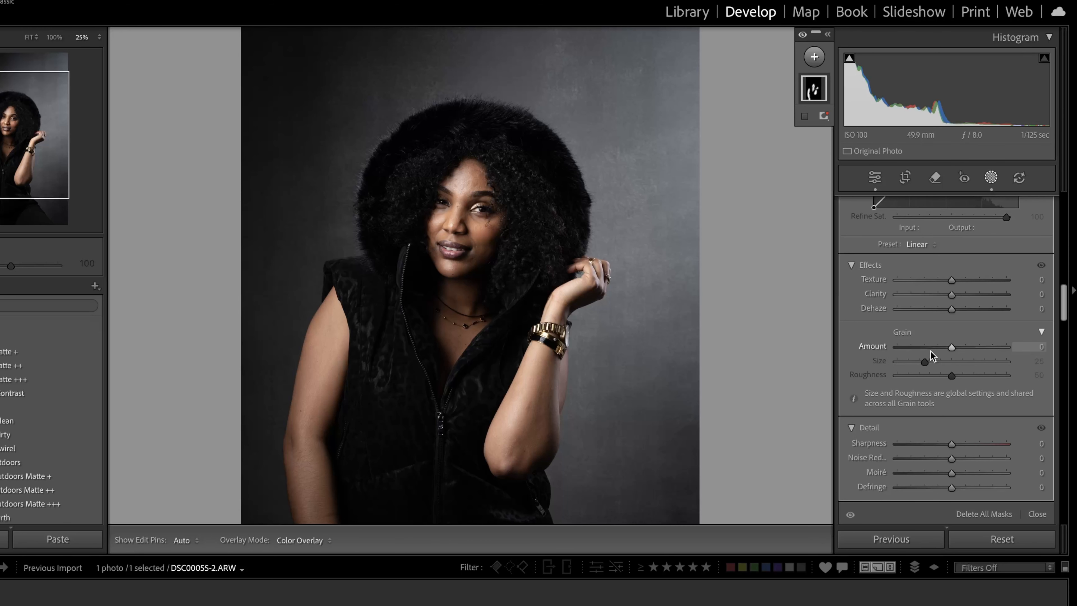
scroll(930, 356, "down", 4)
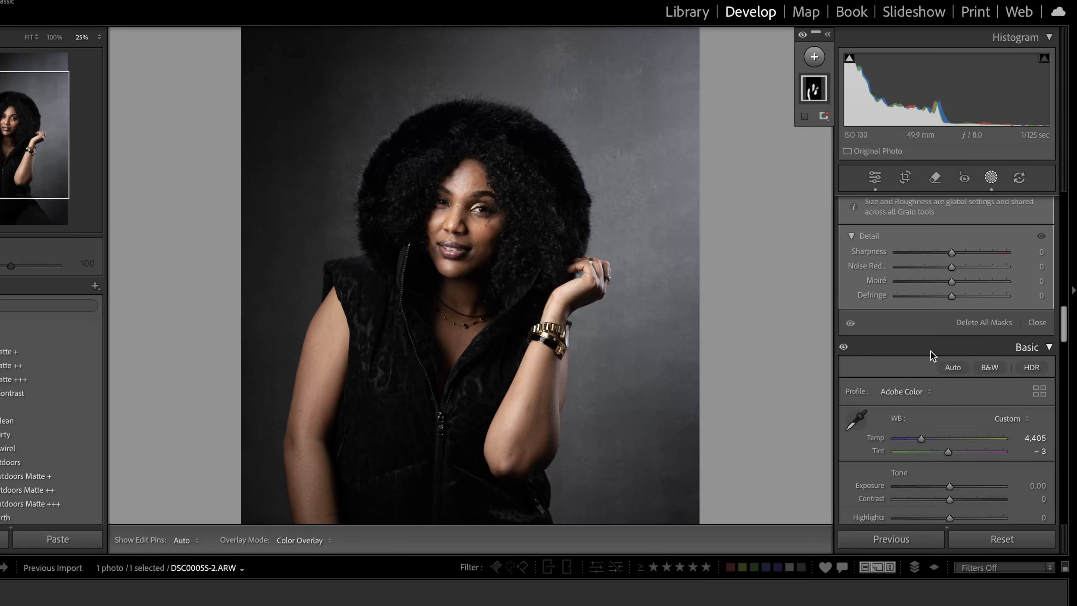
left_click(1039, 320)
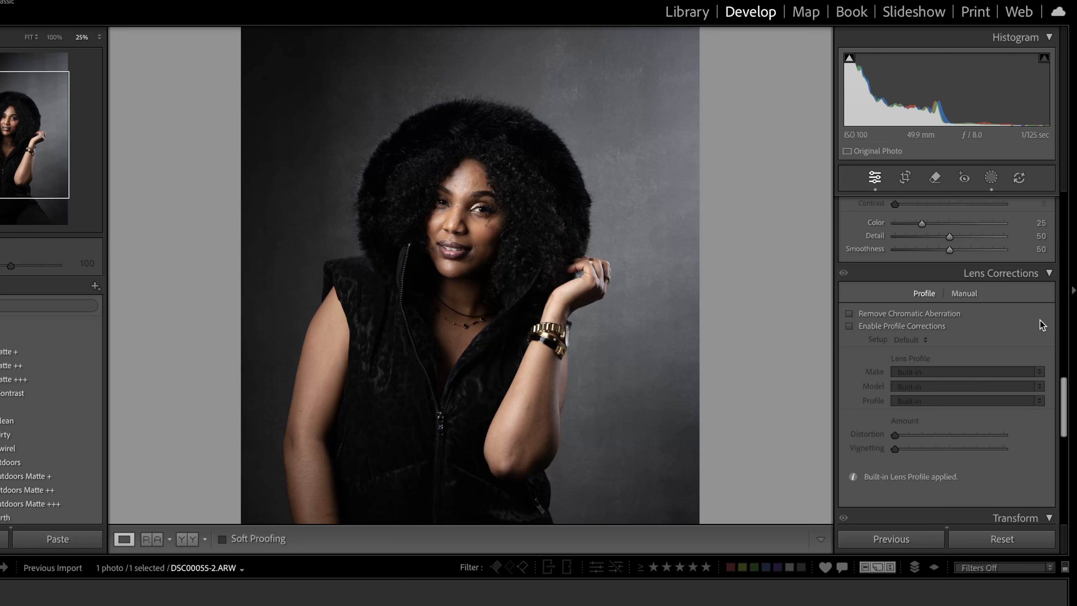
- Reopen masking and add a new mask that selects the background behind the woman
left_click(991, 182)
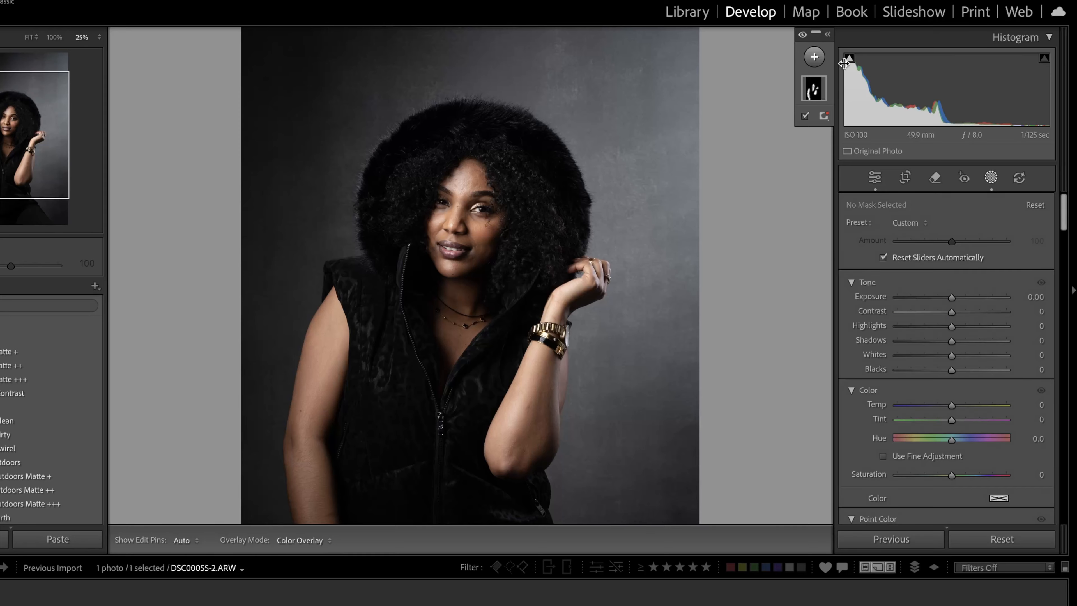
left_click(815, 57)
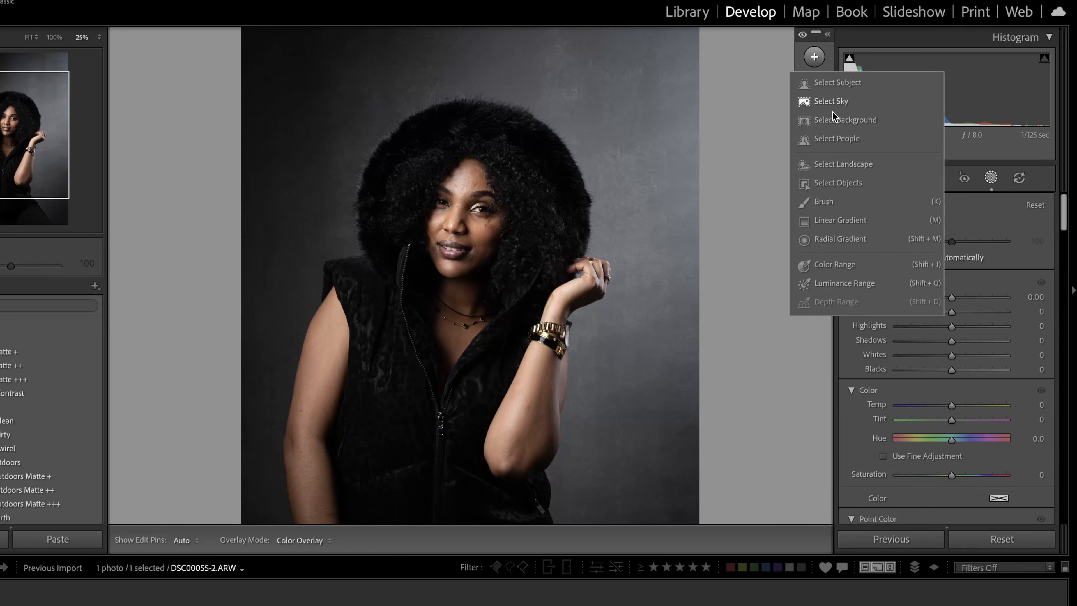
left_click(849, 122)
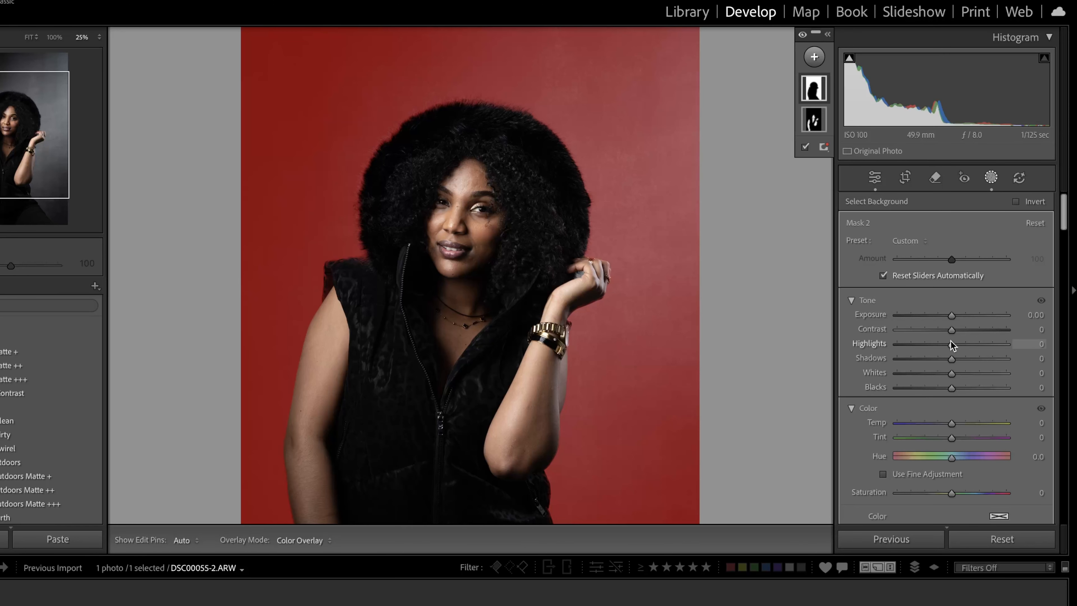
- Set the background mask's exposure to 0.27 and its temperature to 5
left_click_drag(949, 317, 959, 318)
left_click_drag(959, 318, 953, 318)
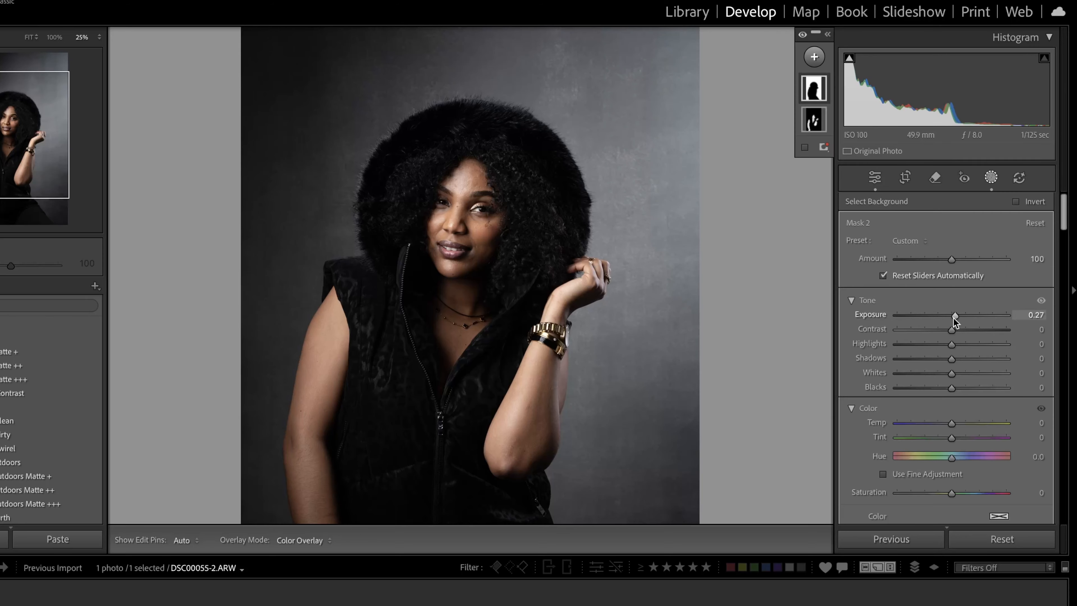
scroll(953, 318, "down", 5)
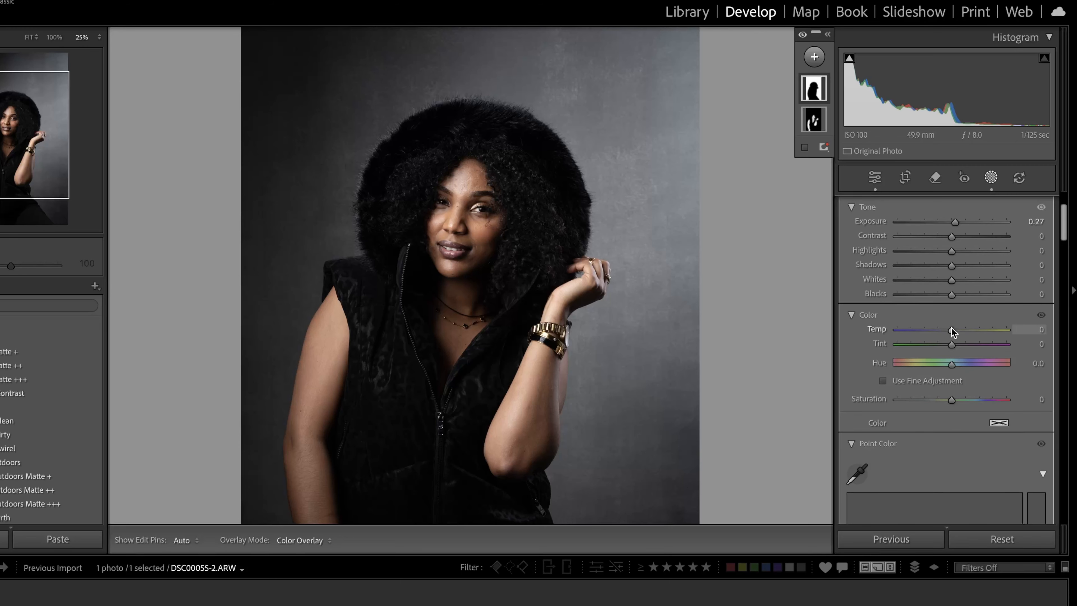
left_click_drag(950, 331, 952, 337)
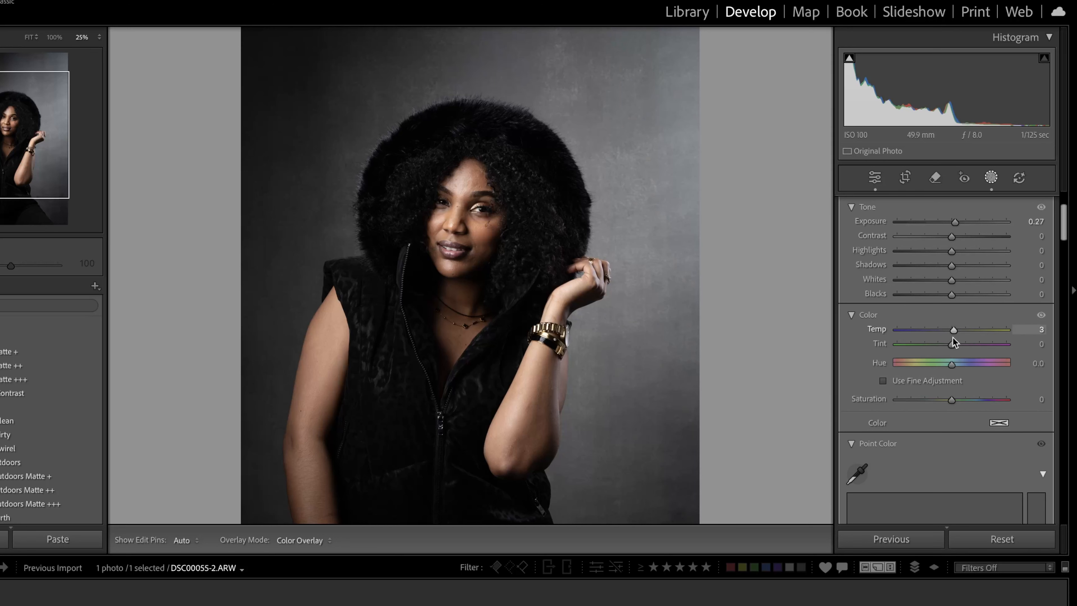
left_click_drag(953, 338, 956, 338)
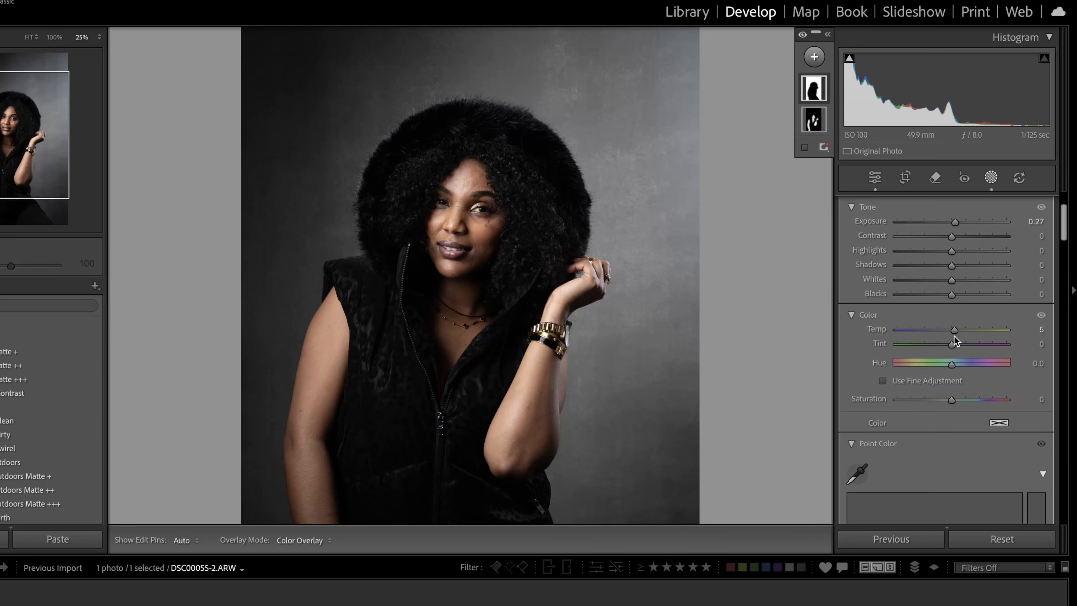
- Show the blue channel in the background mask's curve
scroll(954, 336, "down", 10)
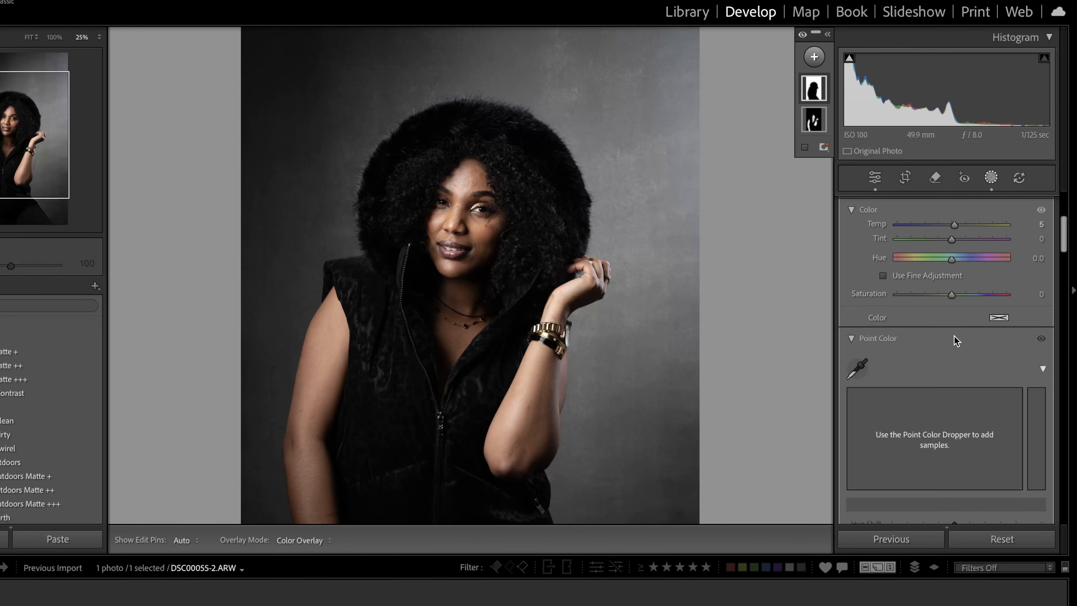
scroll(954, 336, "down", 4)
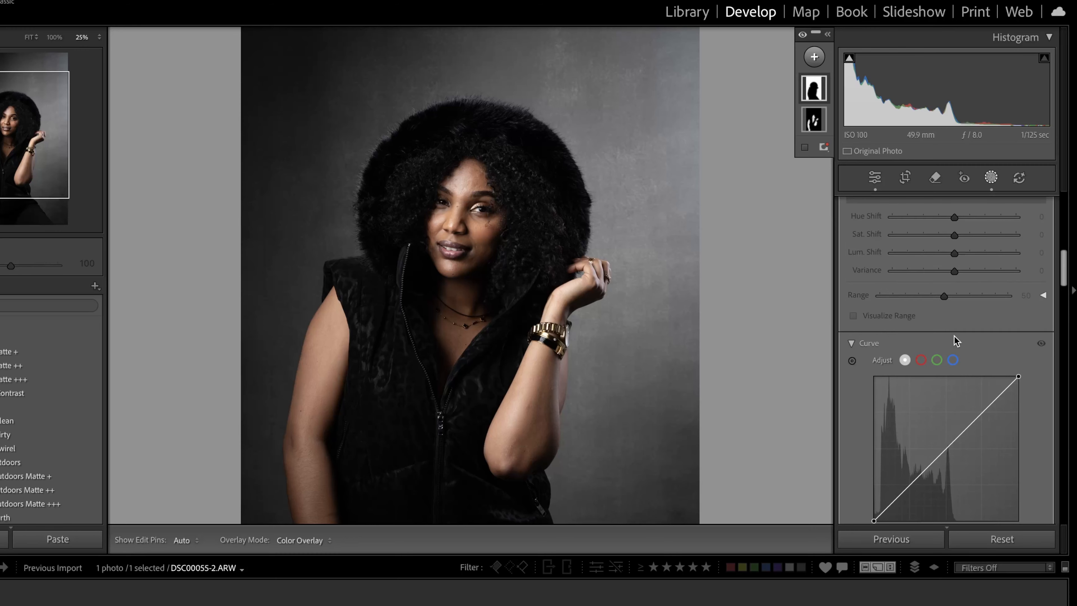
left_click(952, 362)
scroll(951, 362, "down", 3)
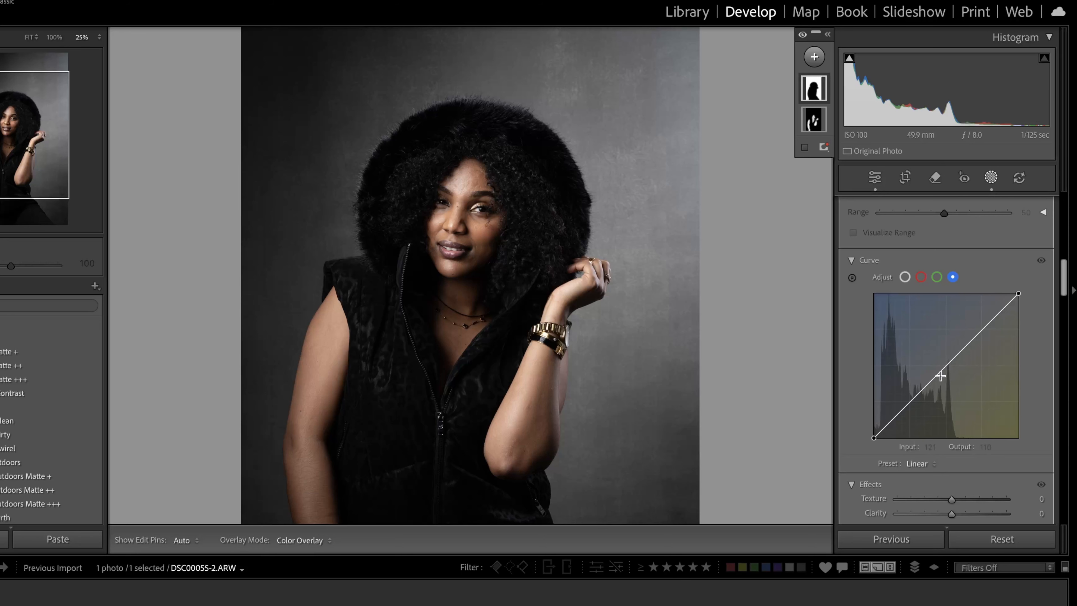
scroll(929, 374, "down", 2)
scroll(930, 374, "up", 2)
scroll(929, 374, "up", 1)
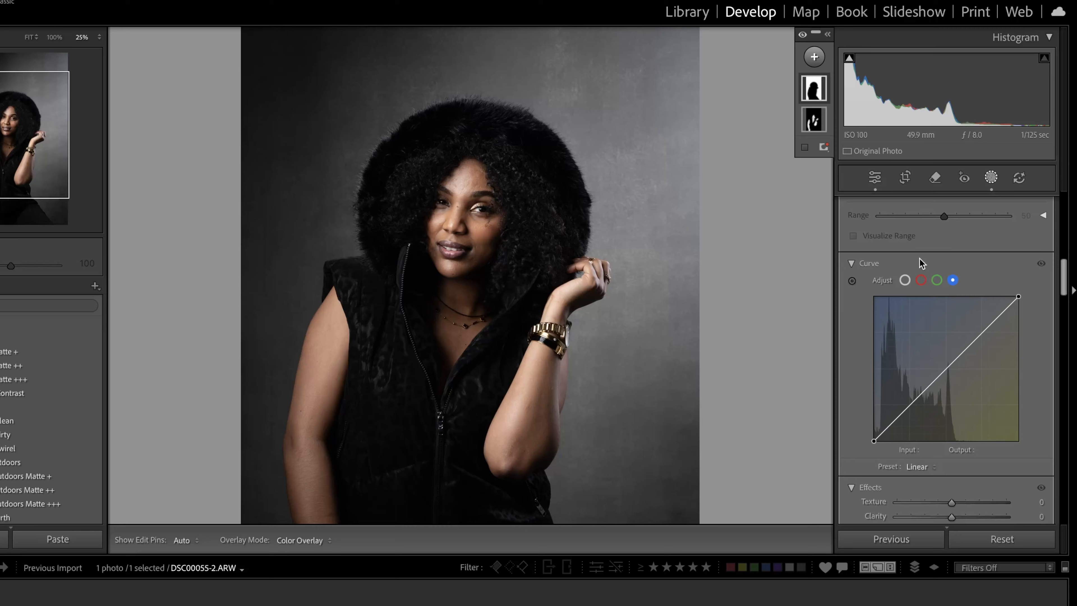
- In the background mask's red curve, try and remove a shadow point, and place a highlight point at input 220, output 219
left_click(921, 280)
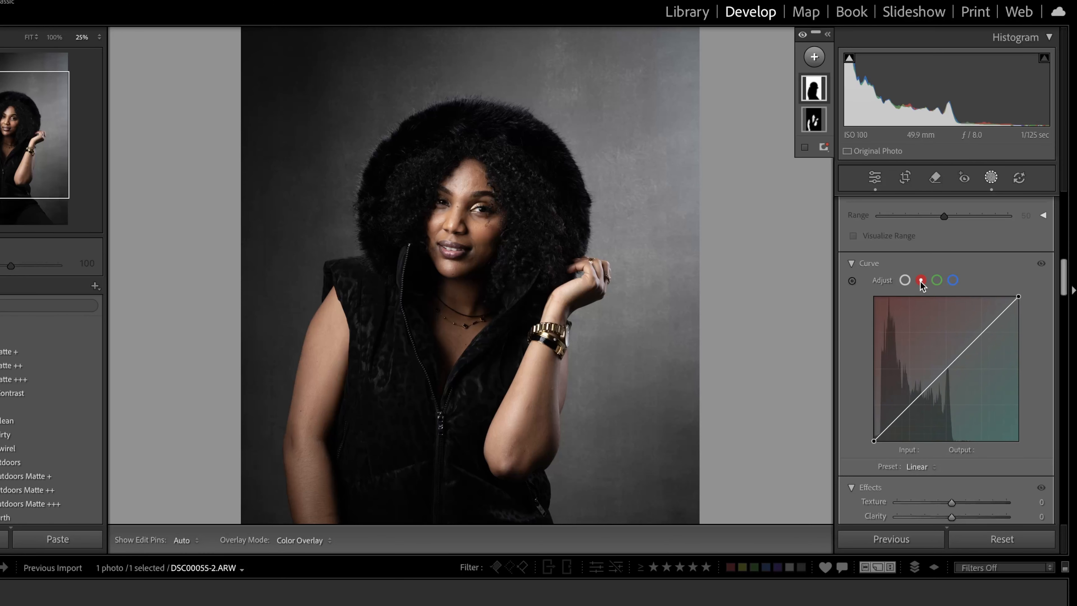
left_click_drag(896, 418, 896, 420)
double_click(895, 419)
left_click_drag(999, 315, 999, 316)
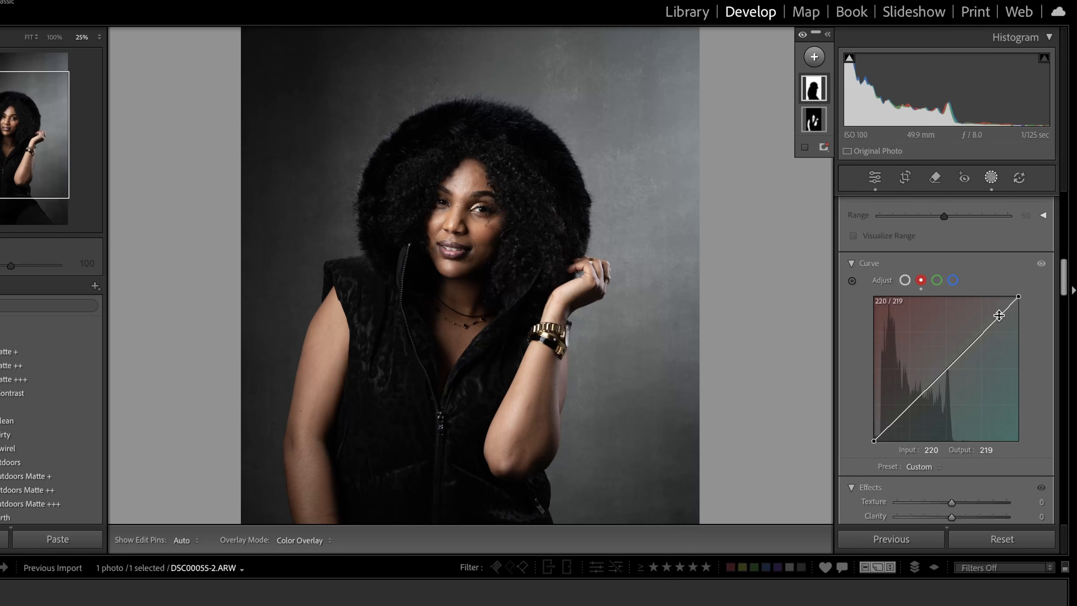
- In the background mask's green curve, place a highlight point at input 213, output 212, and try and remove a shadow point
left_click(937, 280)
left_click_drag(995, 321, 996, 323)
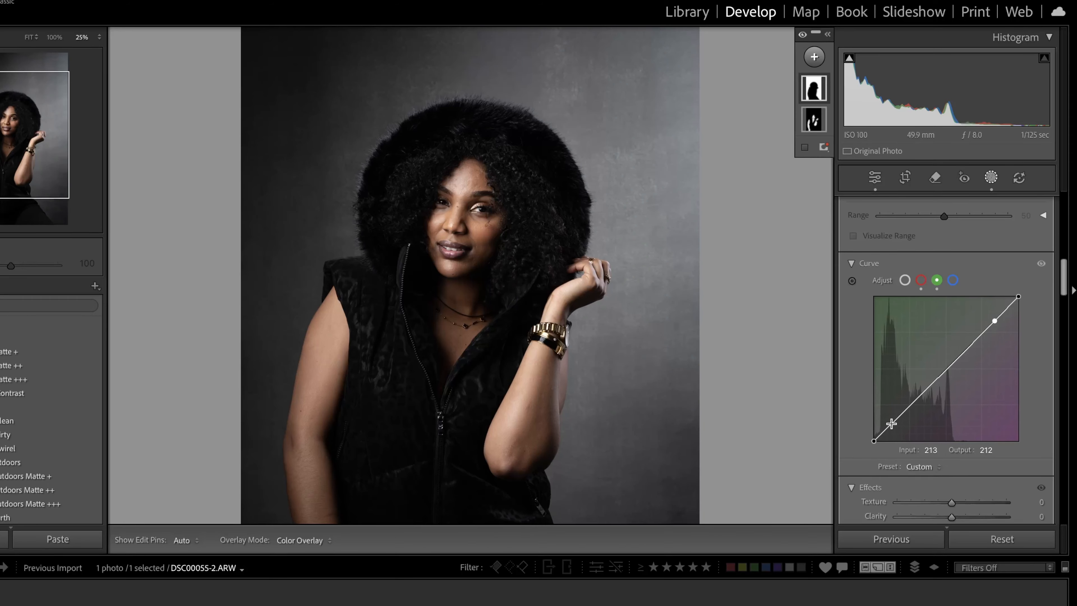
left_click_drag(891, 423, 890, 424)
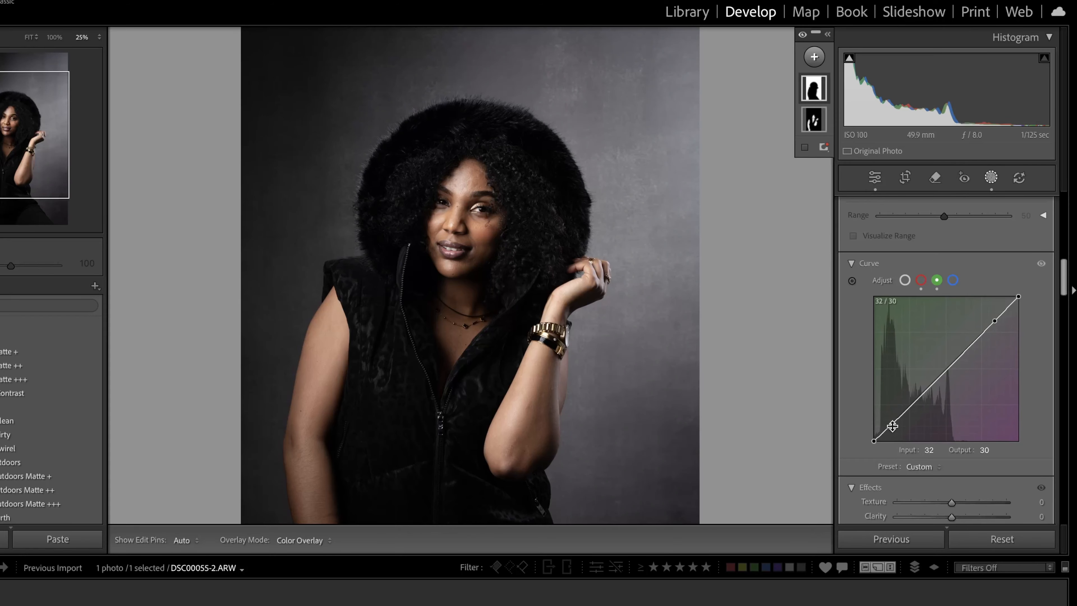
double_click(892, 426)
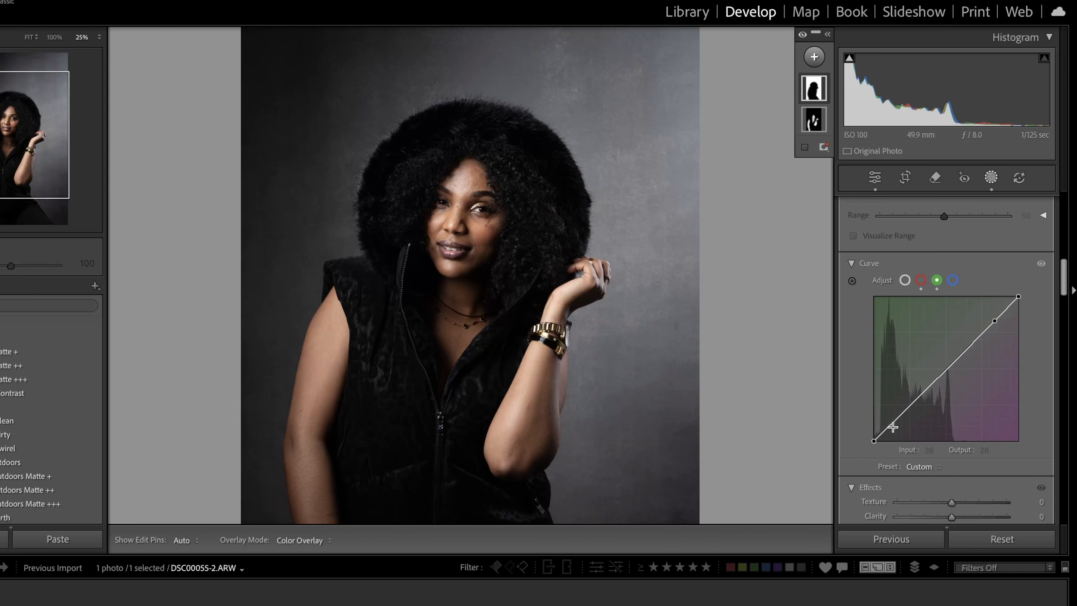
scroll(892, 427, "down", 7)
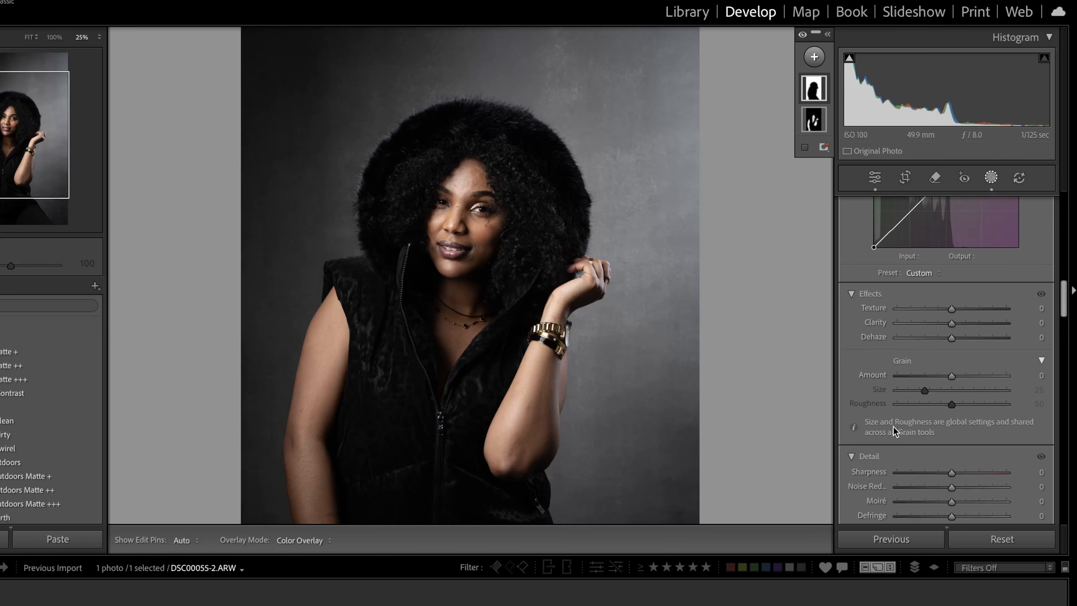
scroll(928, 293, "down", 5)
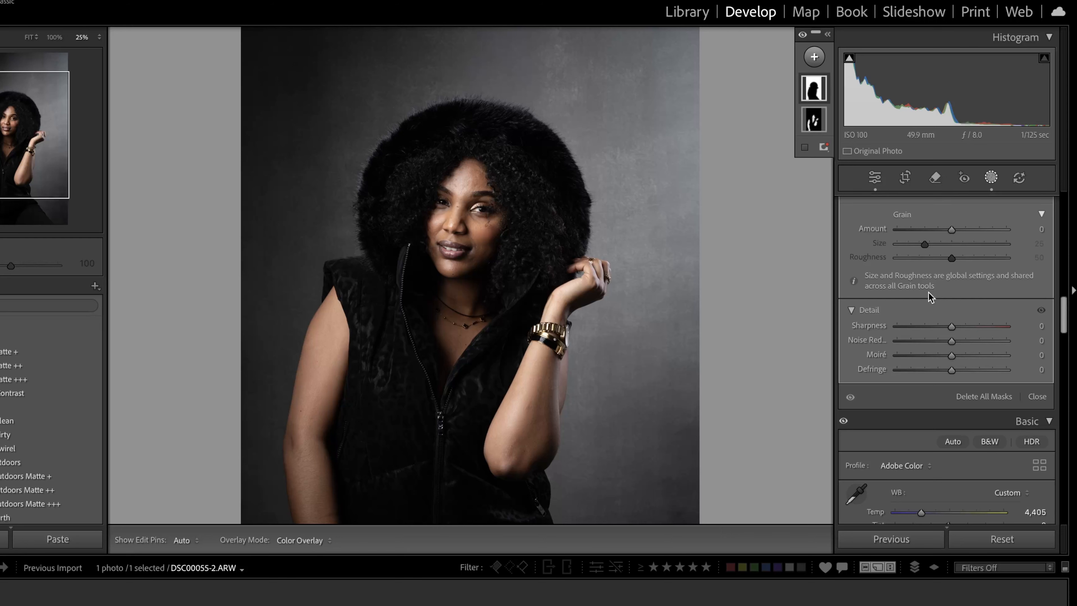
scroll(928, 292, "up", 15)
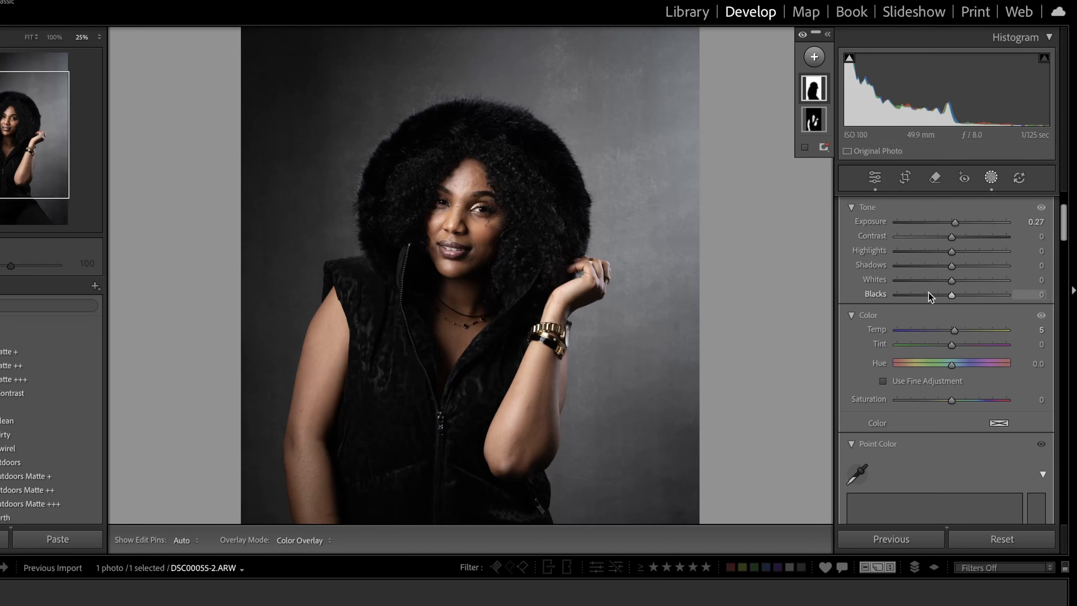